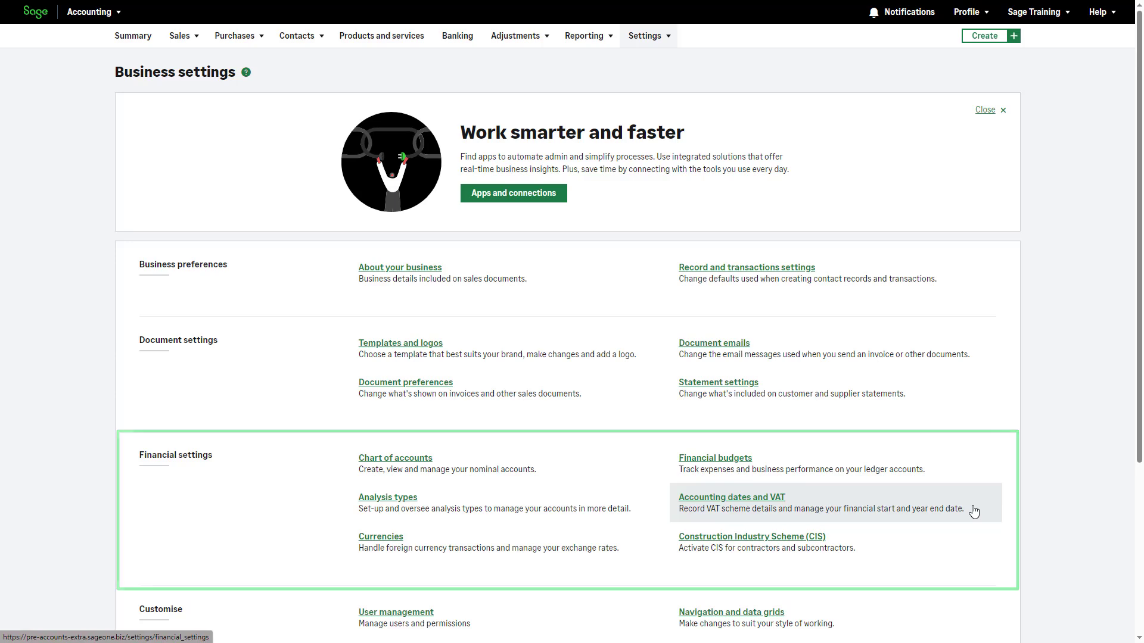
Open the accounting dates and VAT settings and check the Year End Date in its calendar
click(974, 511)
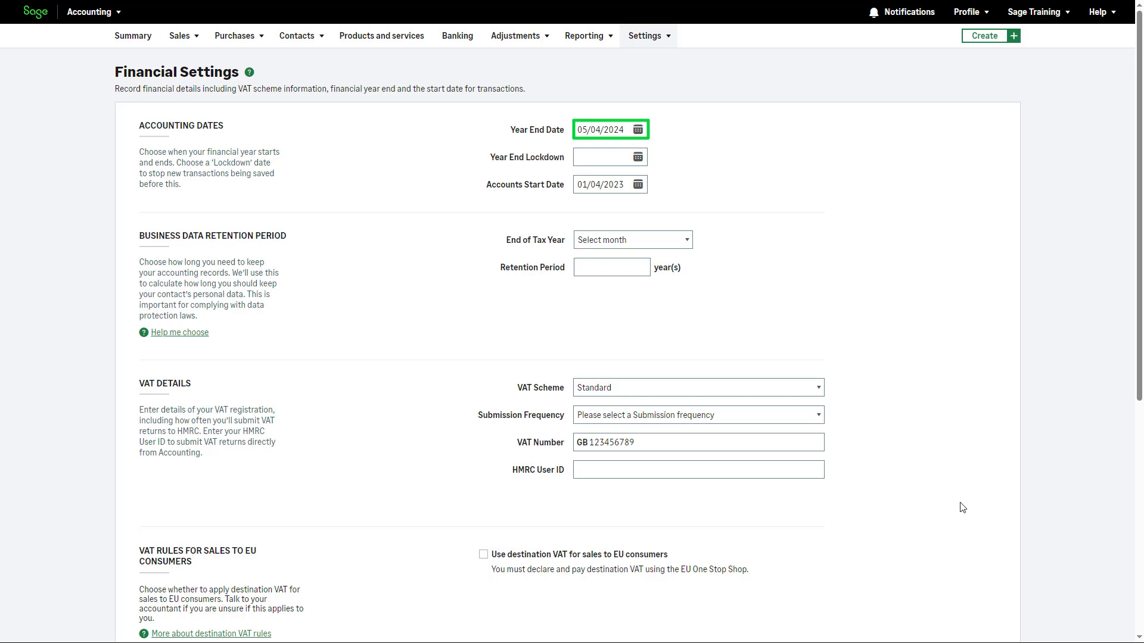
click(640, 131)
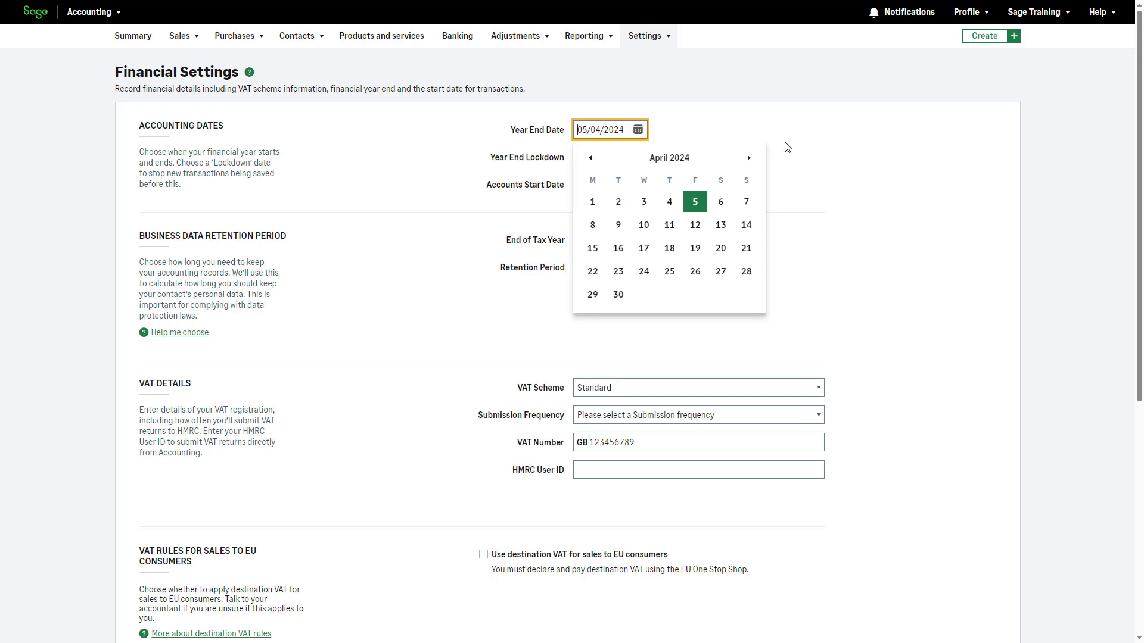
click(788, 147)
Set the Year End Lockdown date to 05/04/2024
click(638, 158)
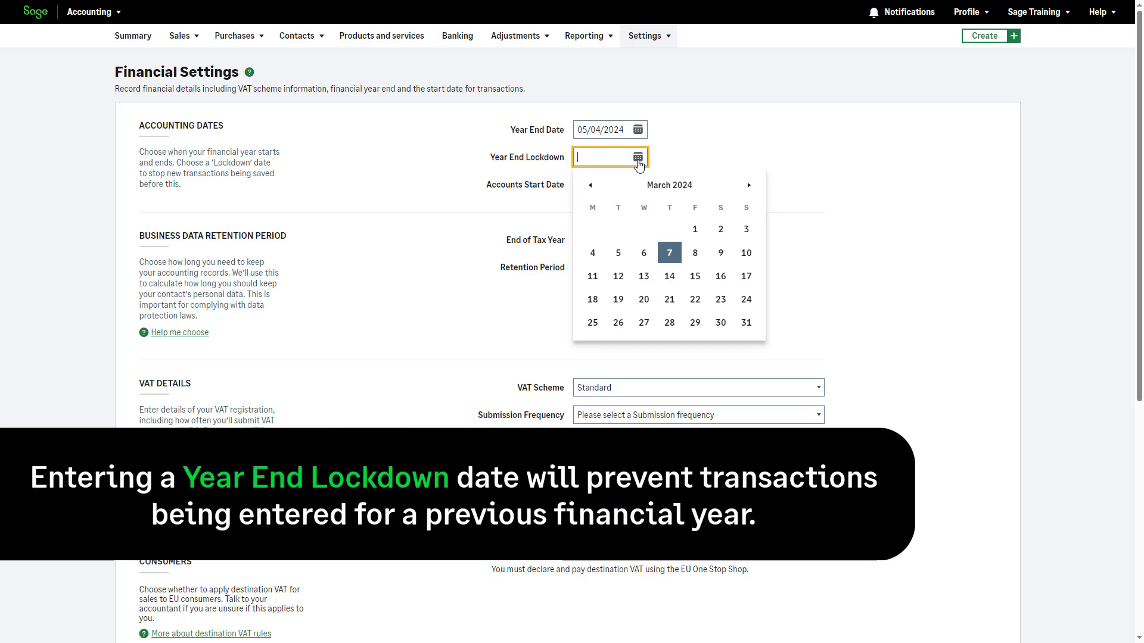
click(749, 187)
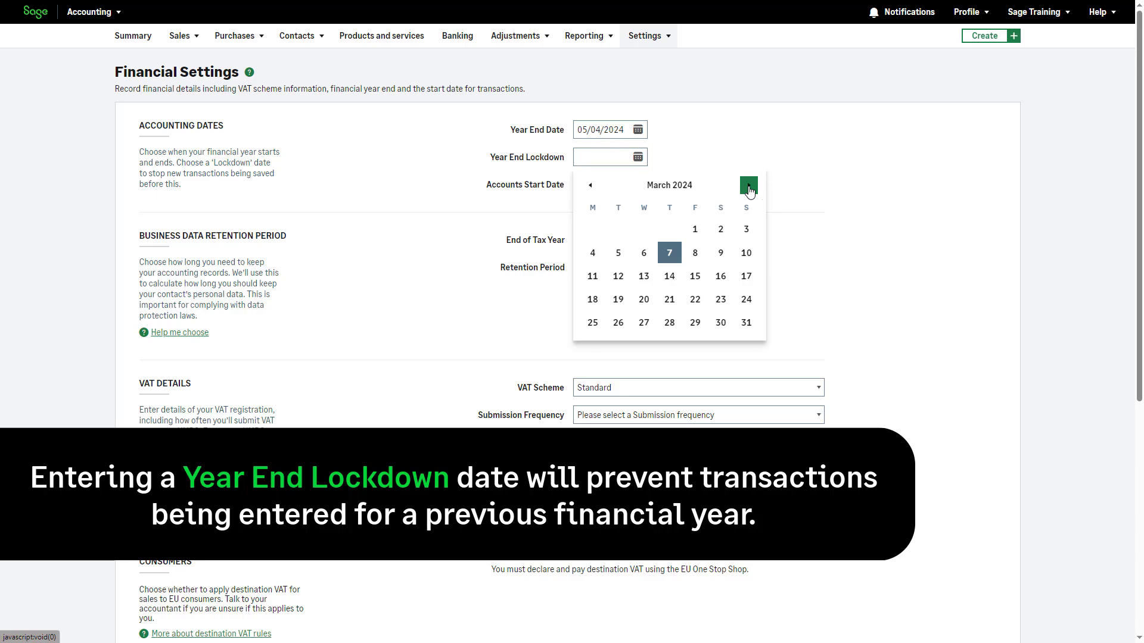
click(749, 187)
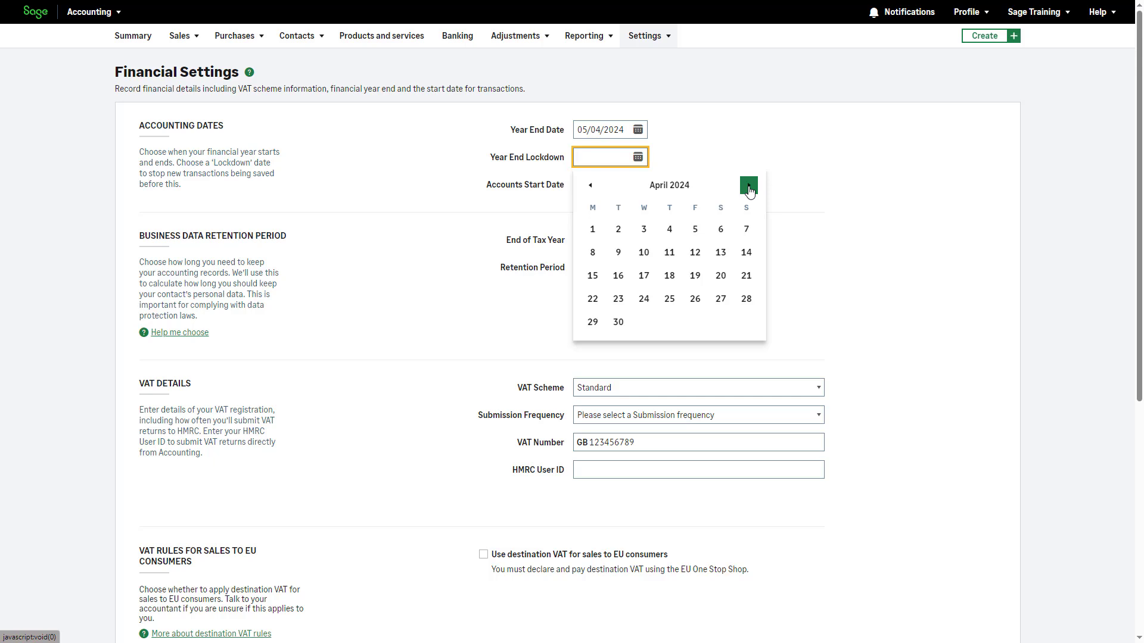
click(695, 230)
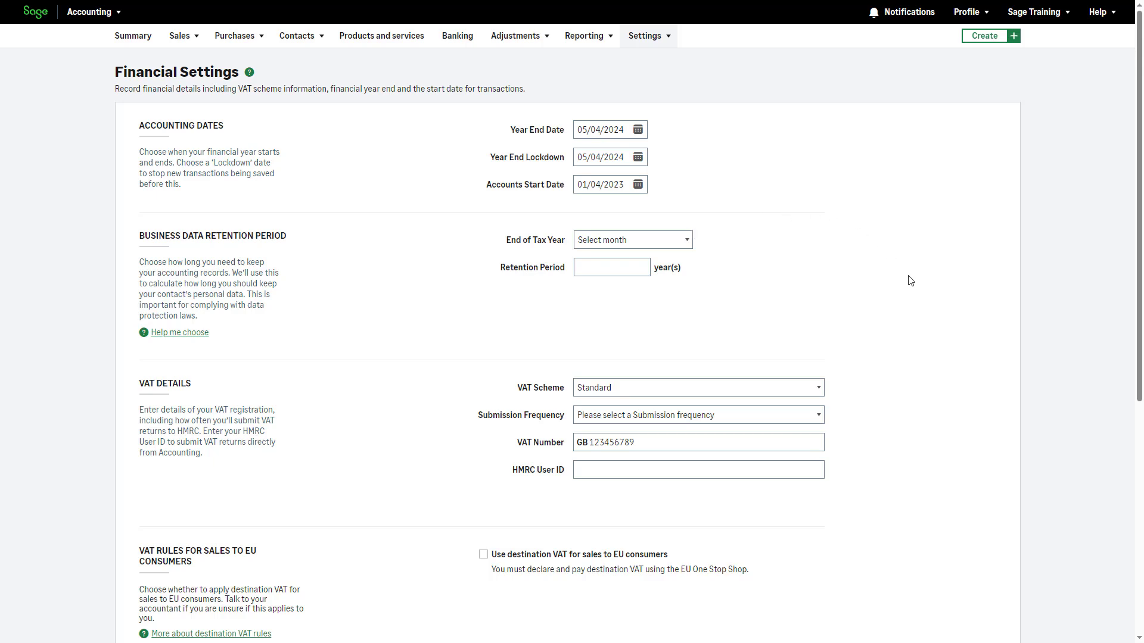
Clear the Year End Lockdown date so the field is empty
click(623, 158)
key(BackSpace)
key(BackSpace)
key(BackSpace)
key(BackSpace)
key(BackSpace)
key(BackSpace)
key(BackSpace)
key(BackSpace)
key(BackSpace)
key(BackSpace)
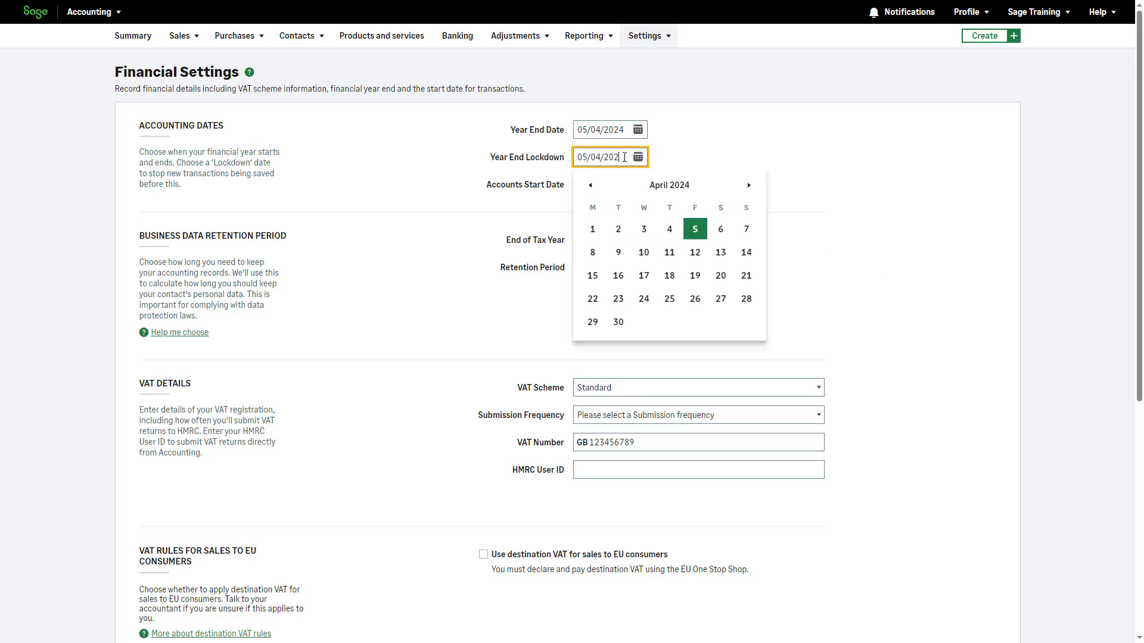
click(710, 149)
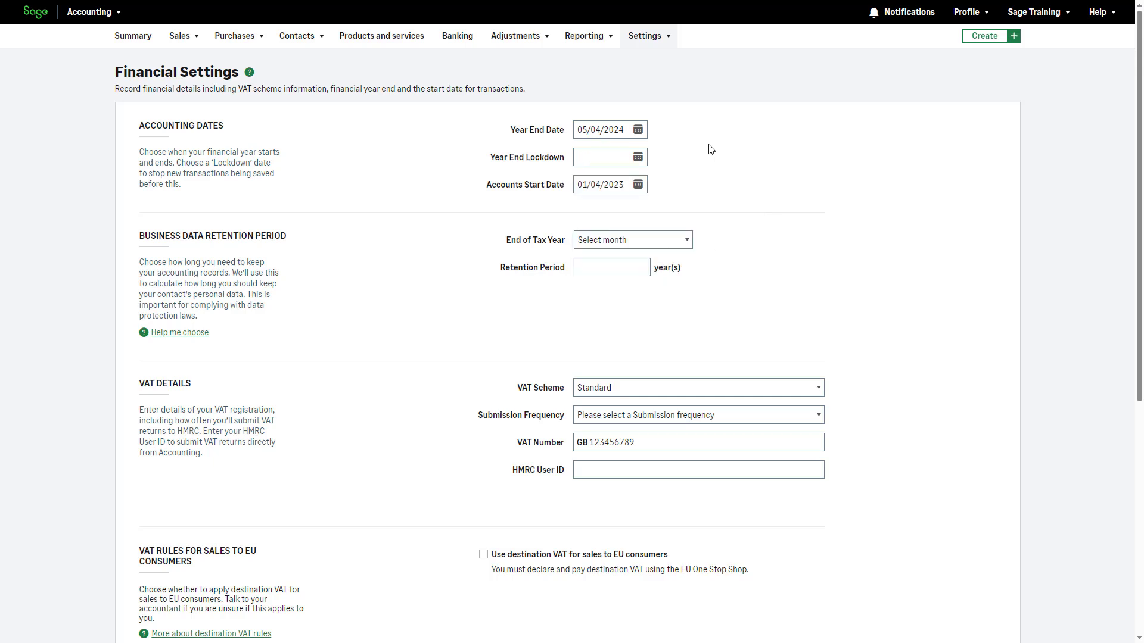
Check the Accounts Start Date in its calendar without picking another date
click(639, 185)
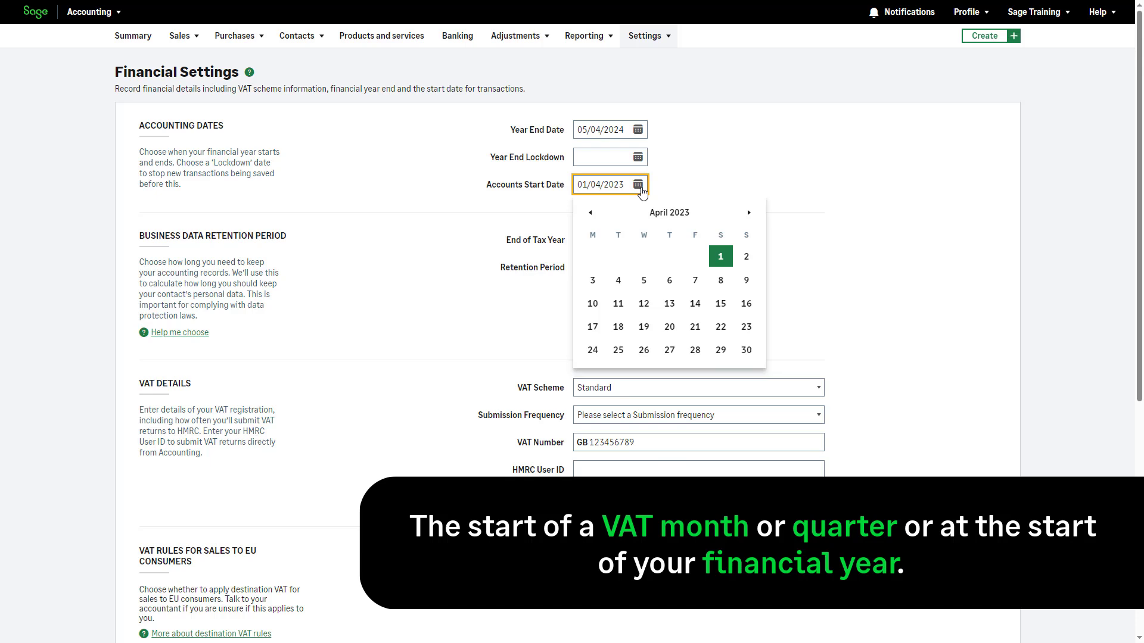
click(722, 173)
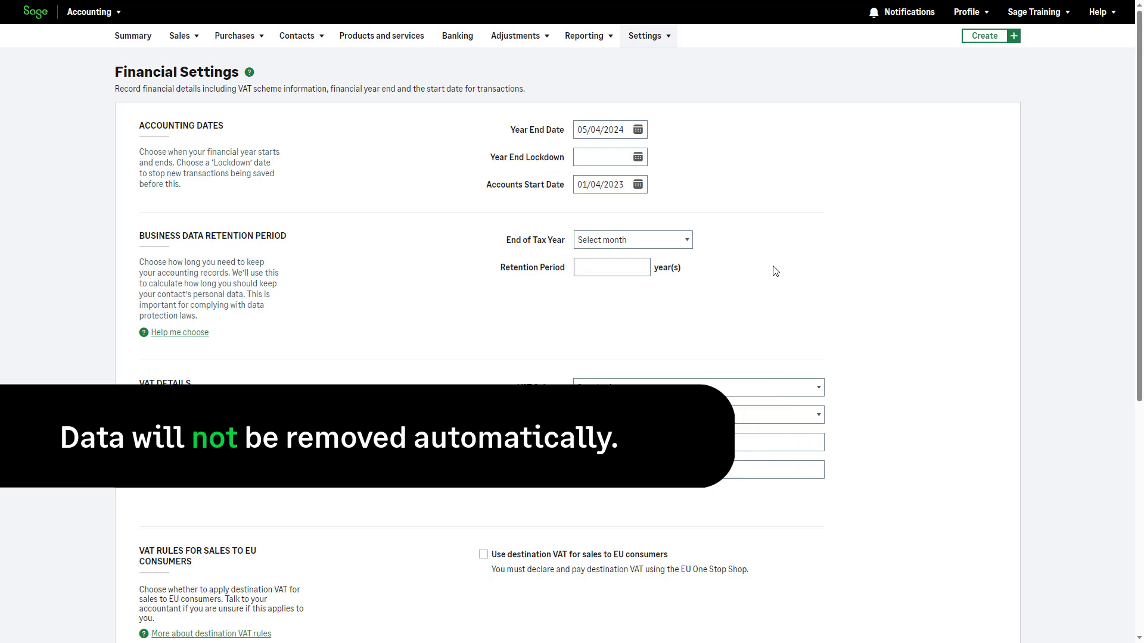
Set the data retention period to 5 years with the tax year ending in March, giving the reason "GDPR retention period"
click(685, 240)
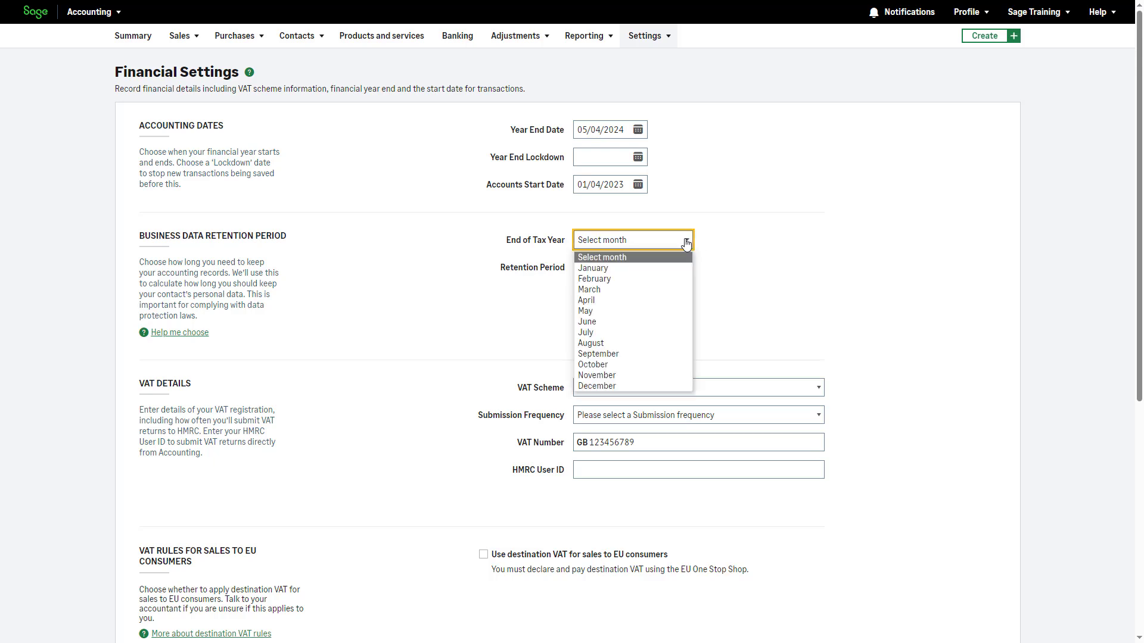
click(682, 290)
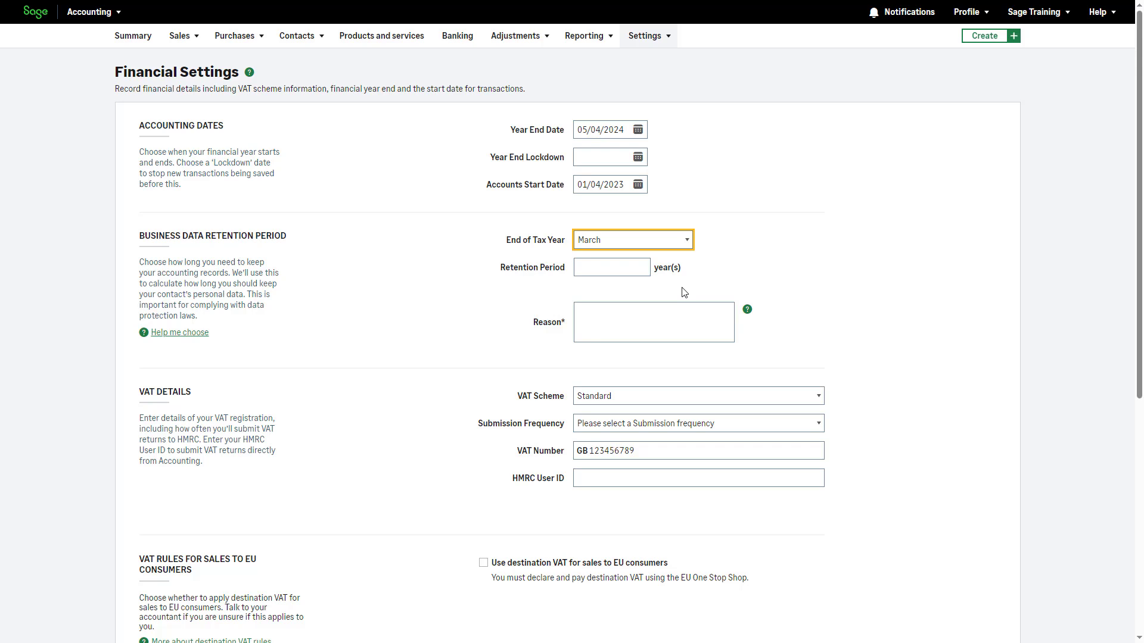
click(640, 268)
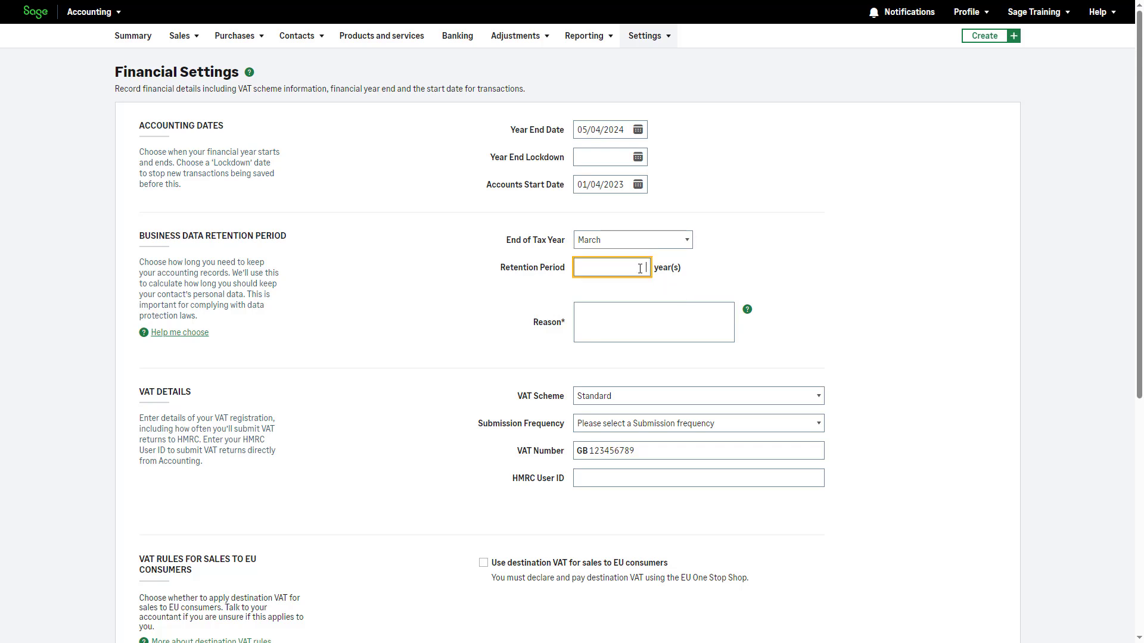
click(636, 323)
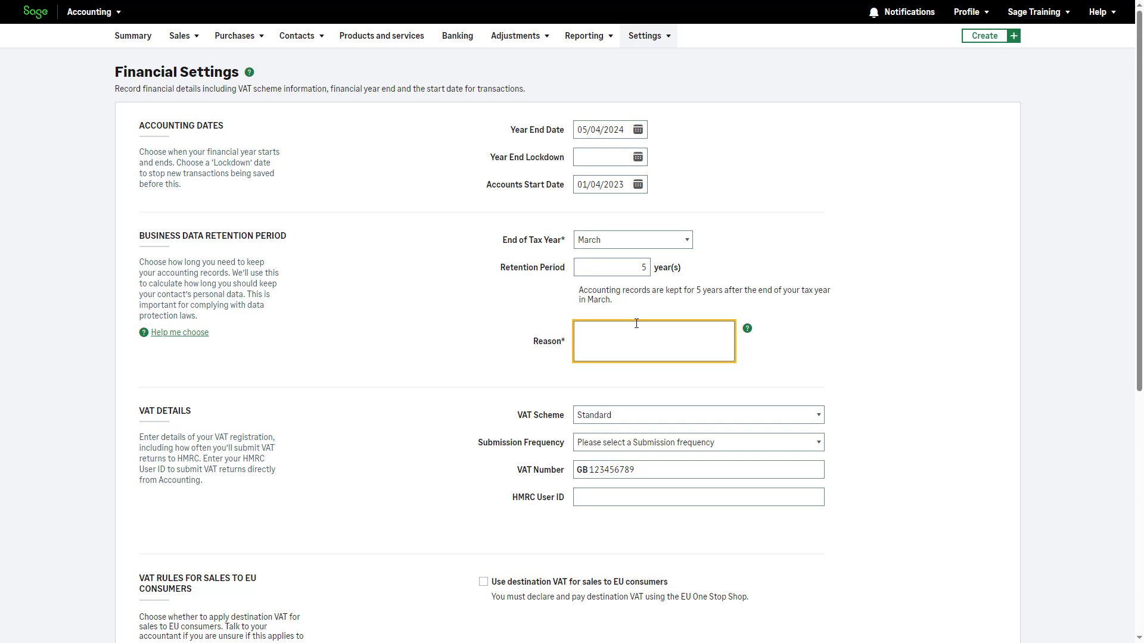
text(GDPR retention period)
click(831, 340)
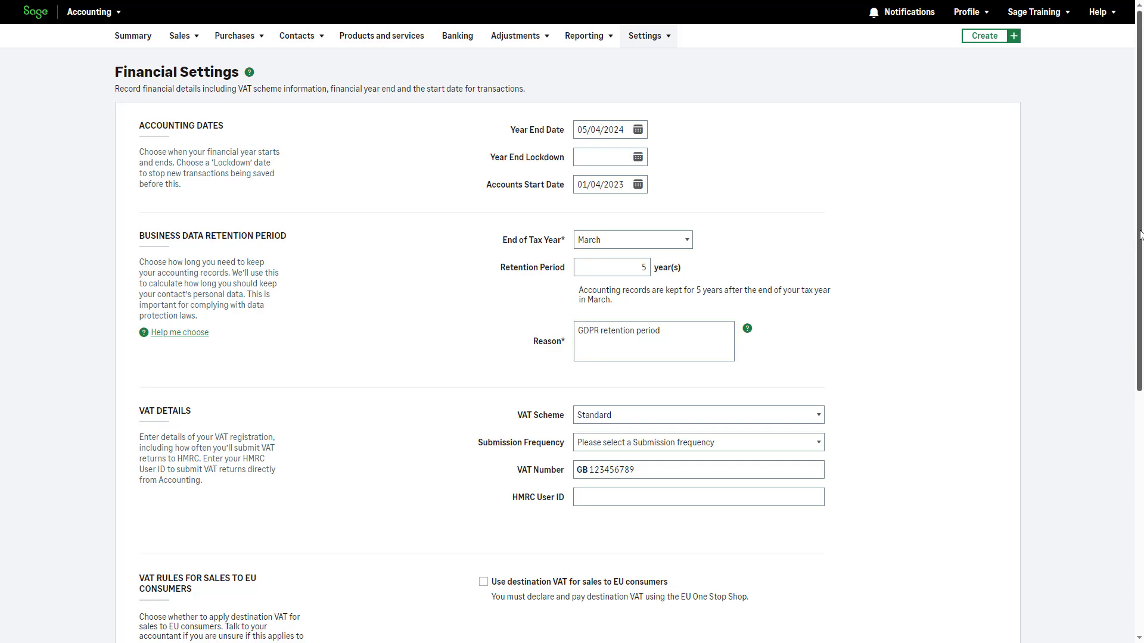
In the VAT details, choose the Standard VAT scheme and a Quarterly submission frequency, leaving the HMRC User ID blank
scroll(1136, 246, down, 2)
scroll(572, 334, down, 4)
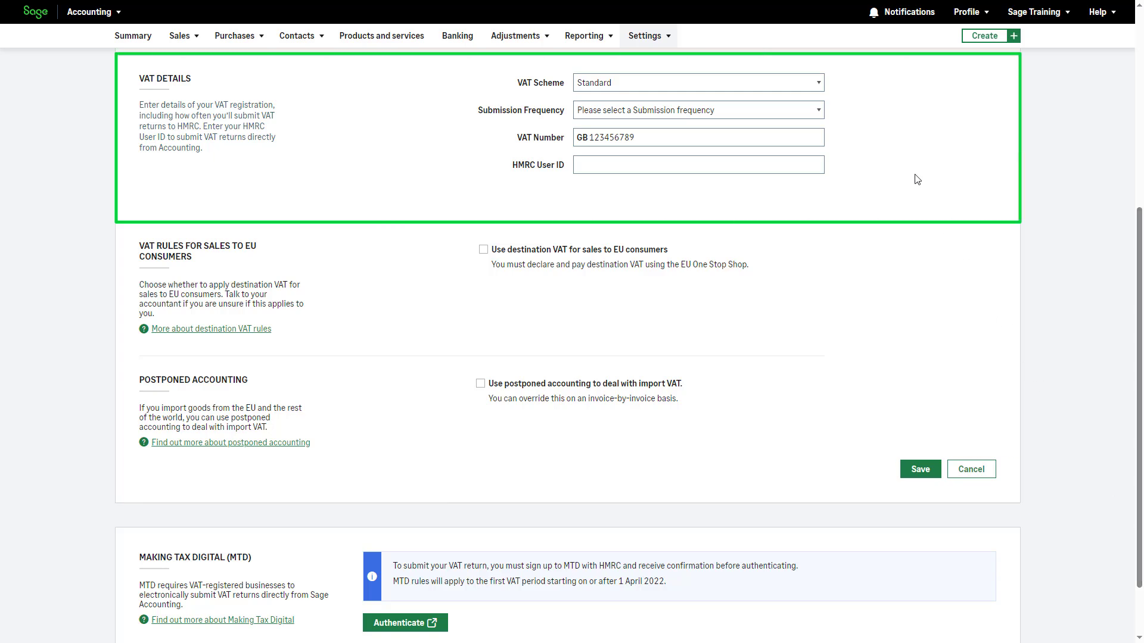
click(819, 83)
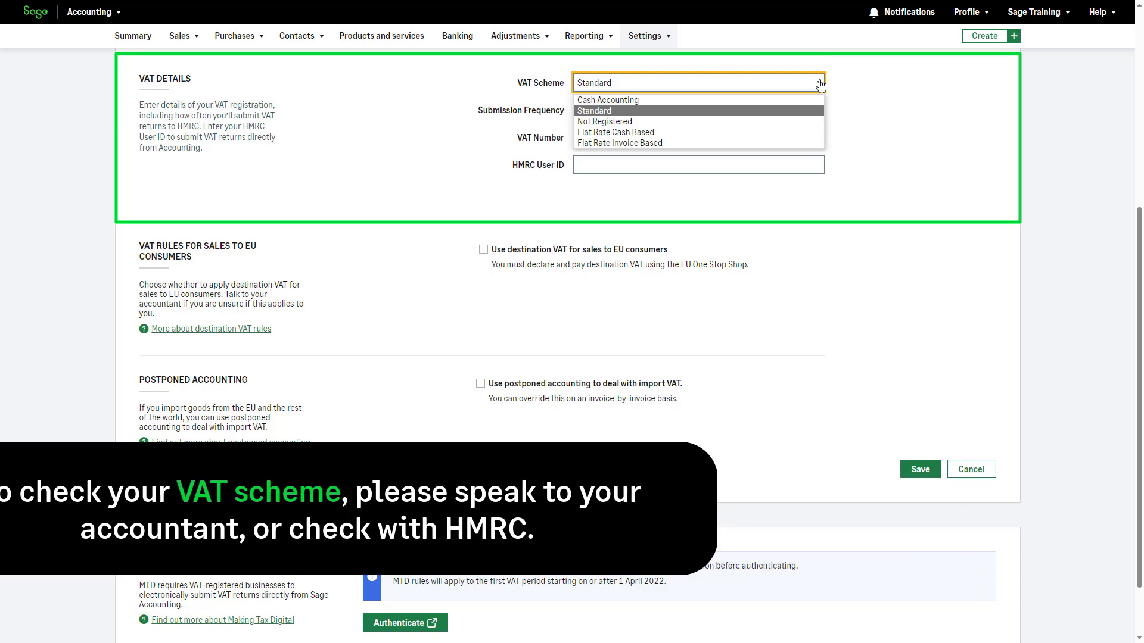
click(820, 113)
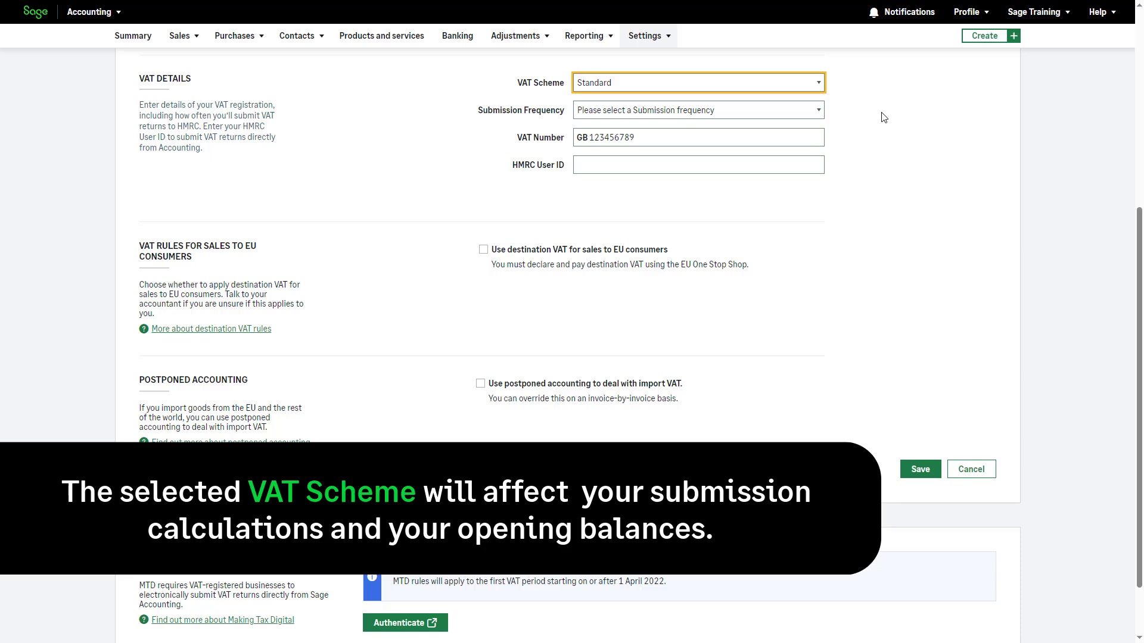
click(882, 113)
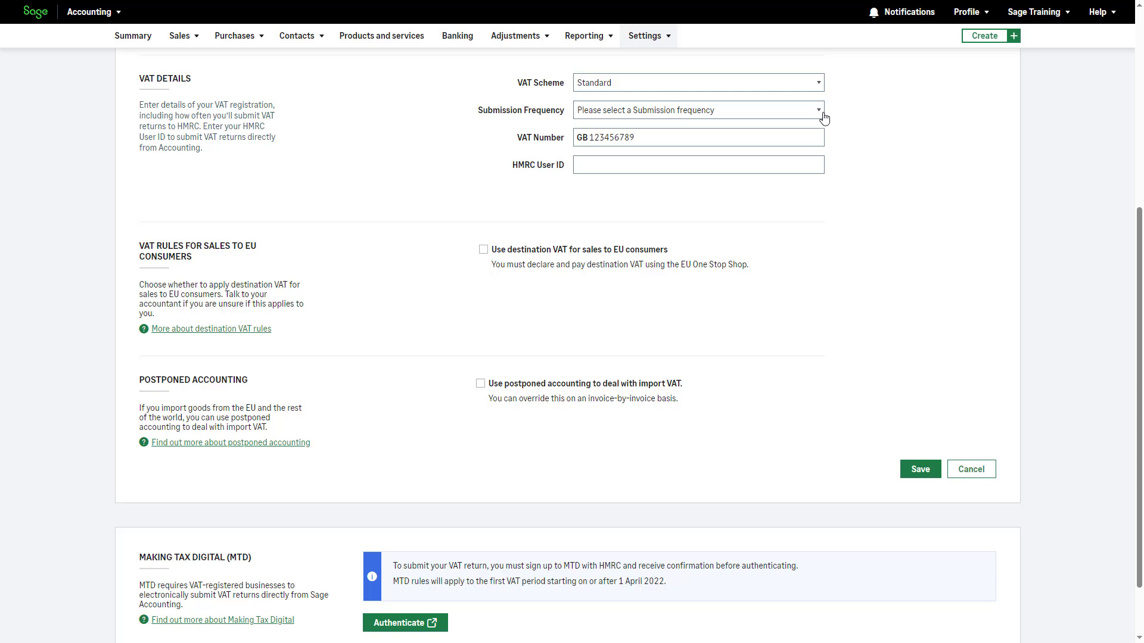
click(822, 115)
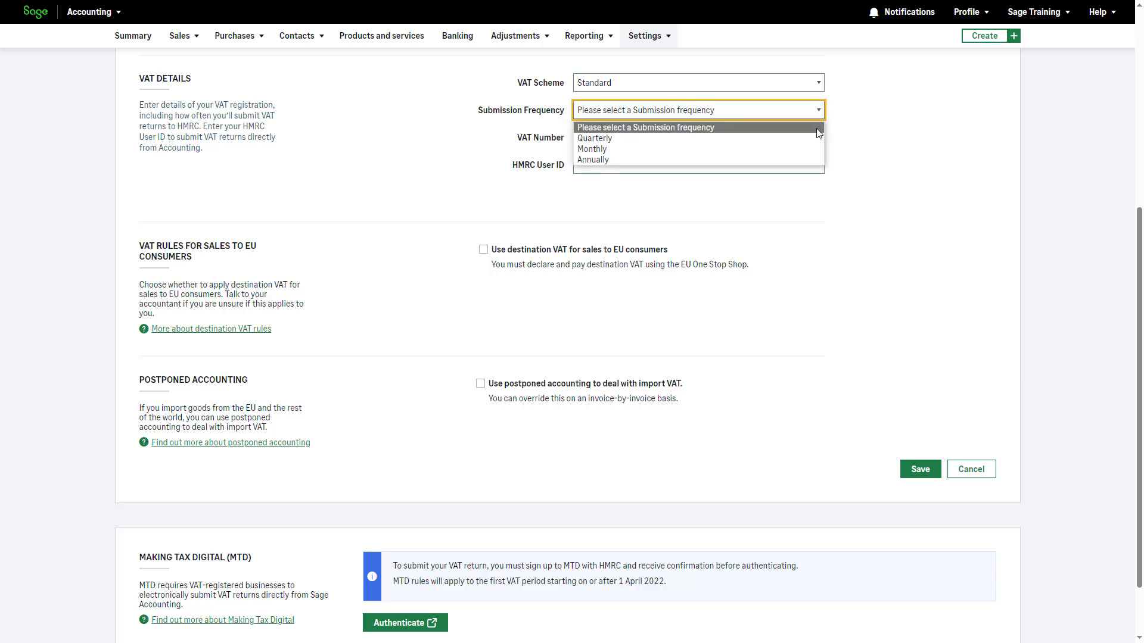
click(818, 140)
click(818, 141)
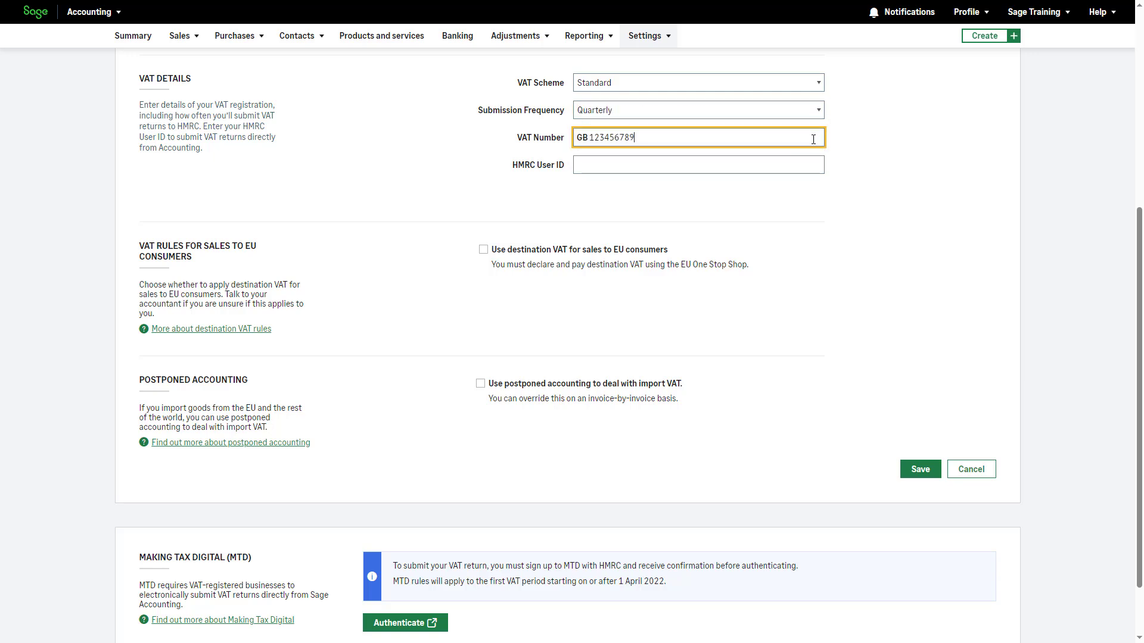
click(815, 165)
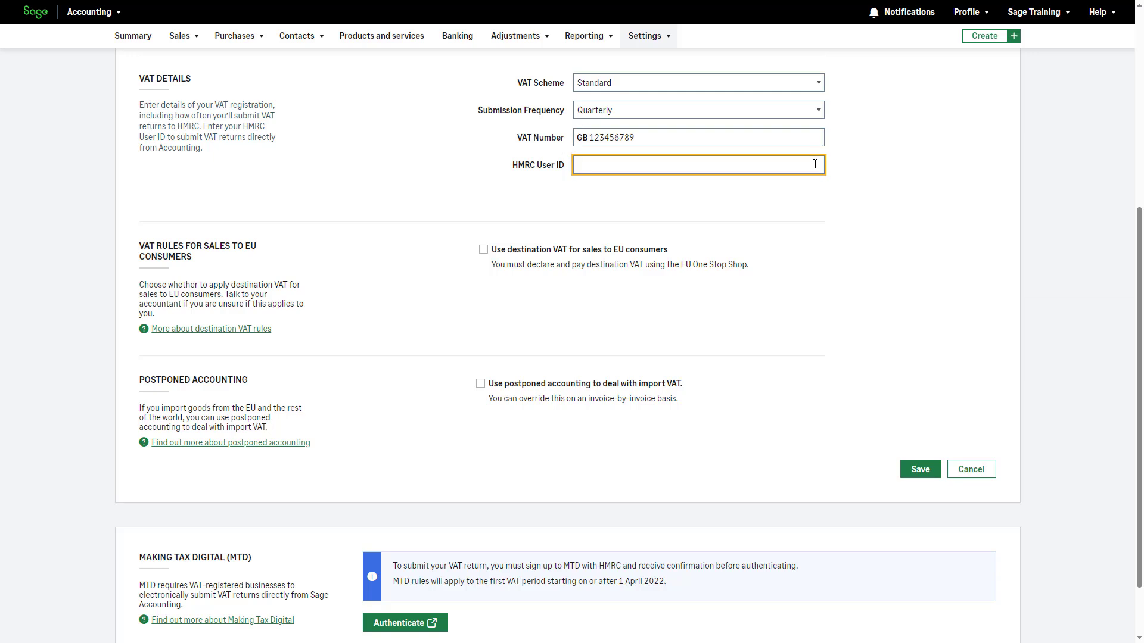
click(817, 193)
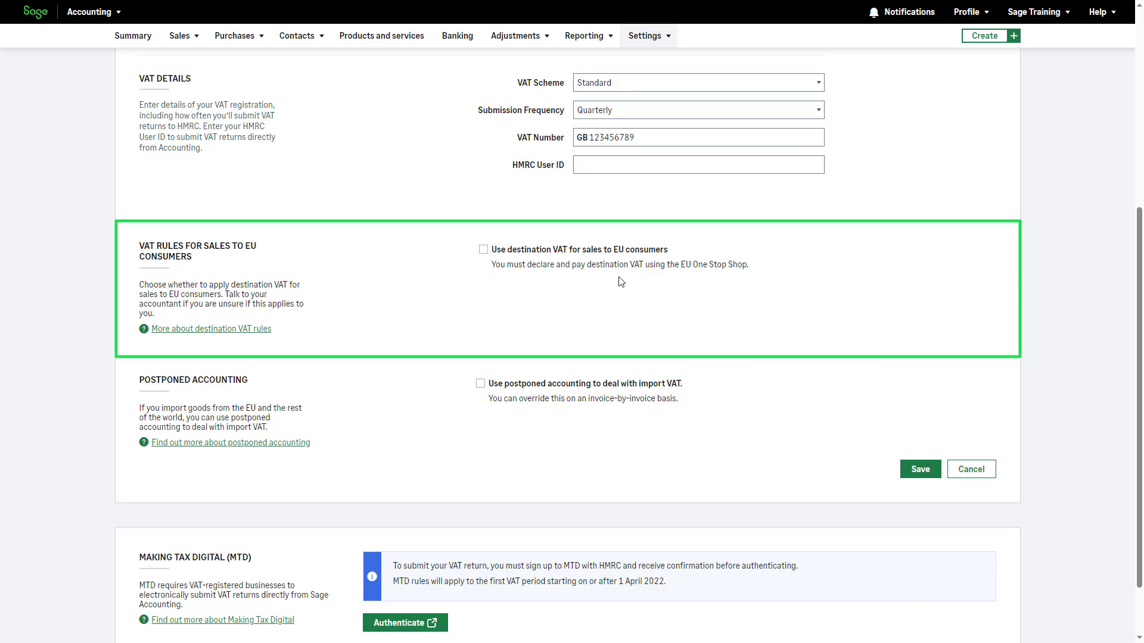
Enable destination VAT for sales to EU consumers and postponed accounting for import VAT, and save the financial settings
click(483, 250)
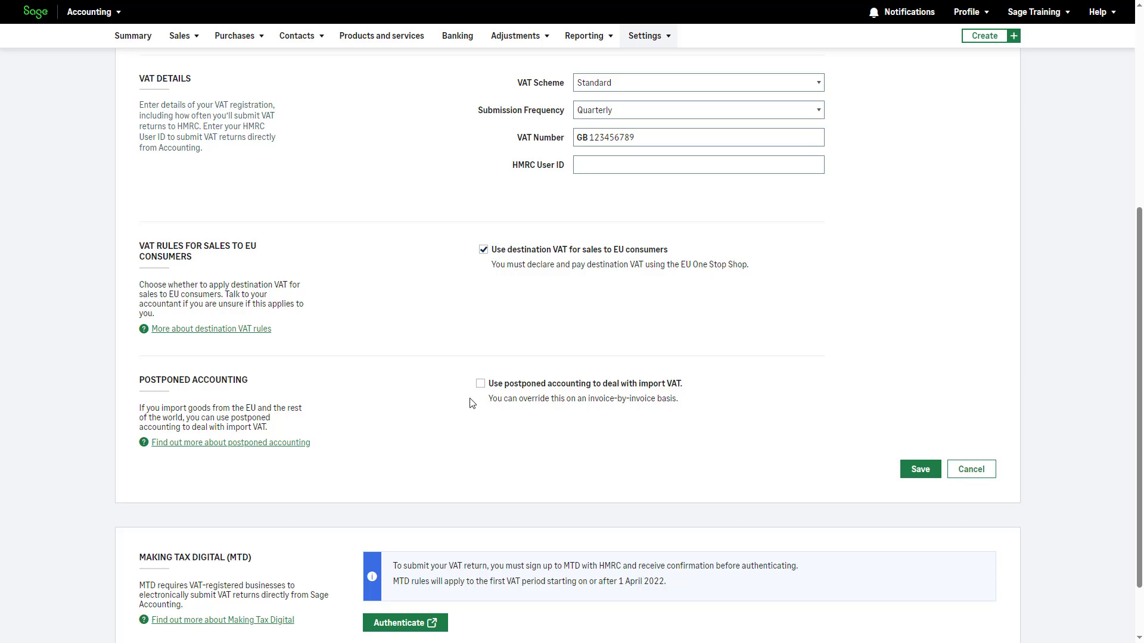
click(480, 384)
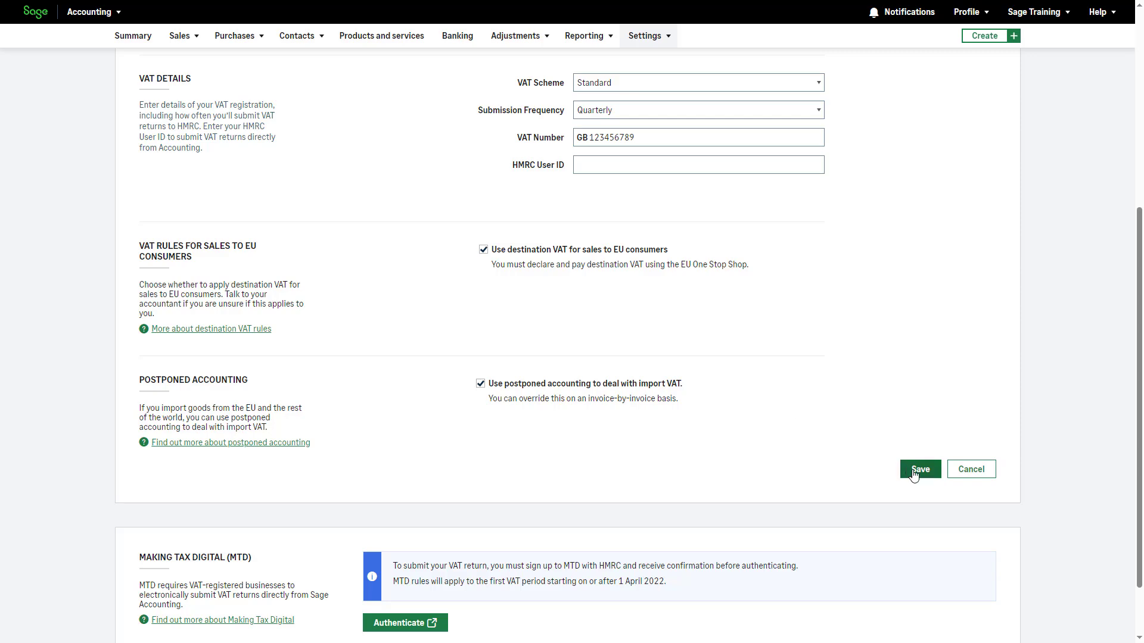
click(916, 472)
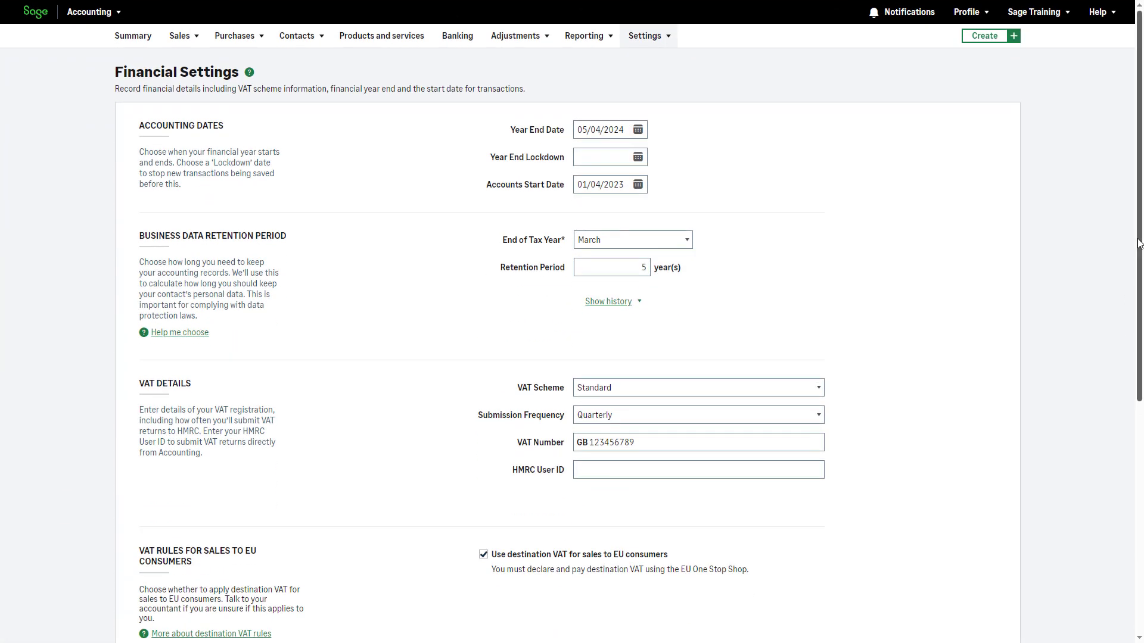
Start the HMRC authentication for Making Tax Digital, confirming the MTD sign-up and receipt of HMRC's confirmation
drag(1138, 243, 1133, 498)
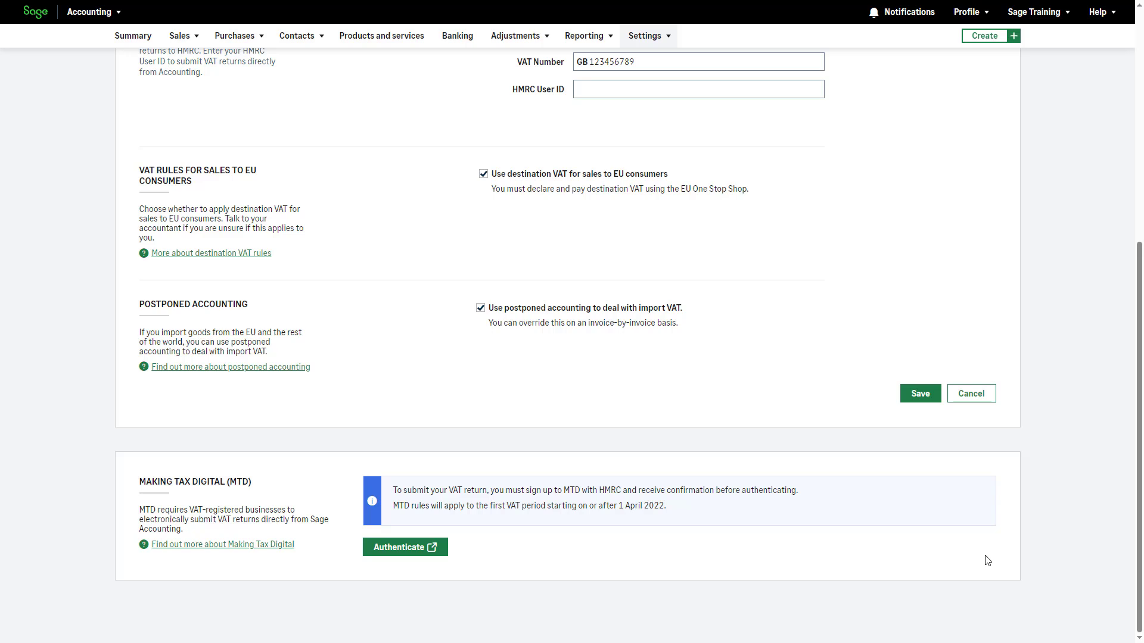
click(411, 551)
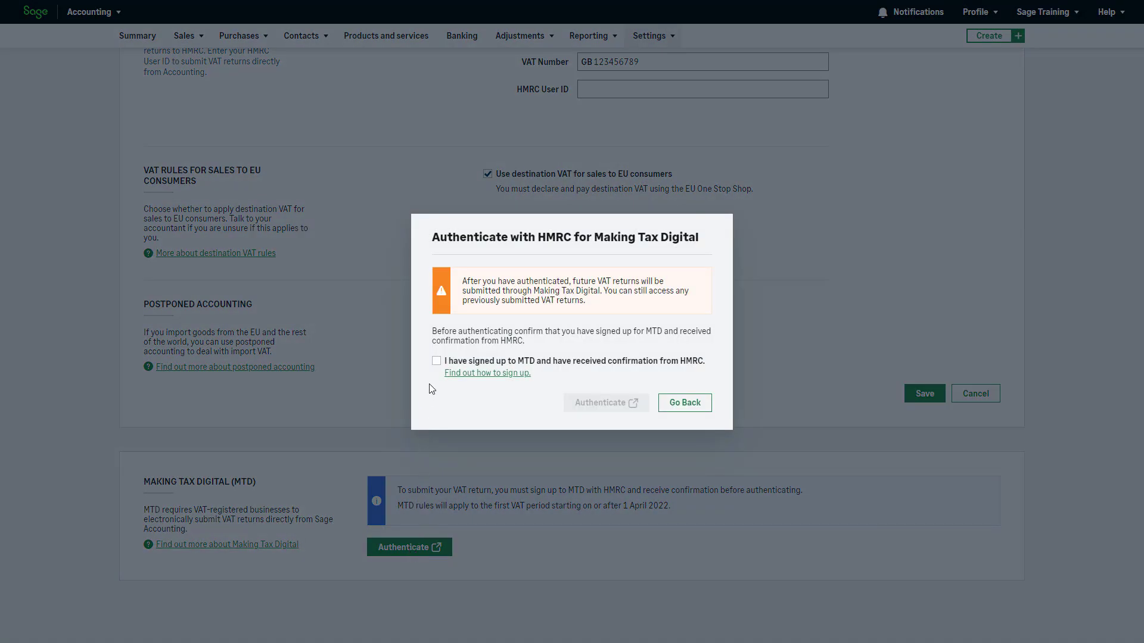
click(436, 362)
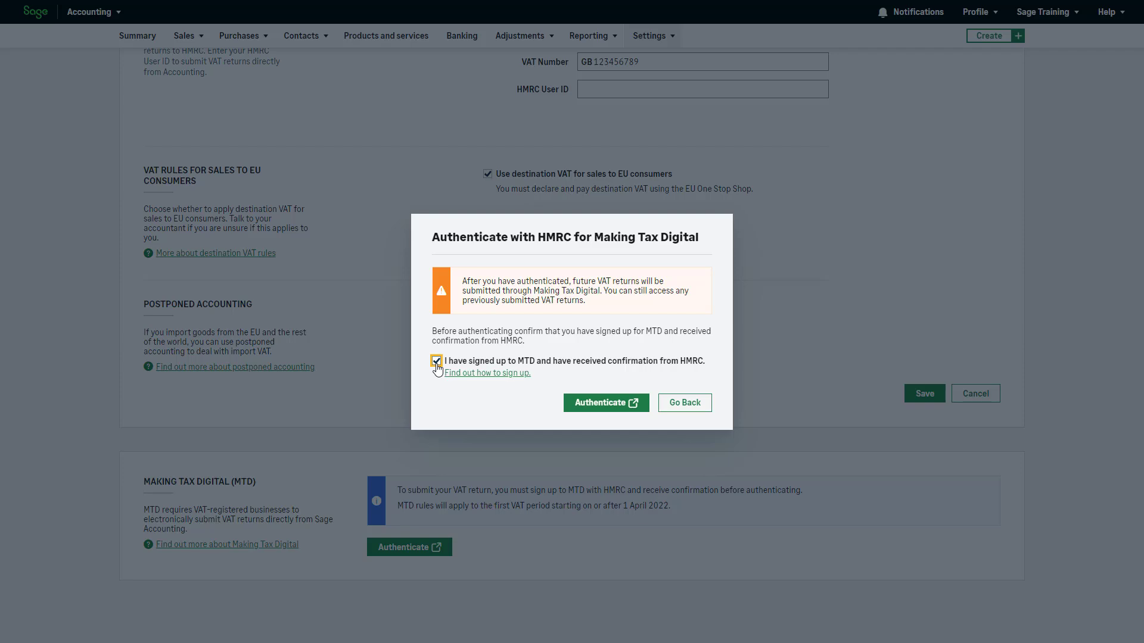
click(586, 409)
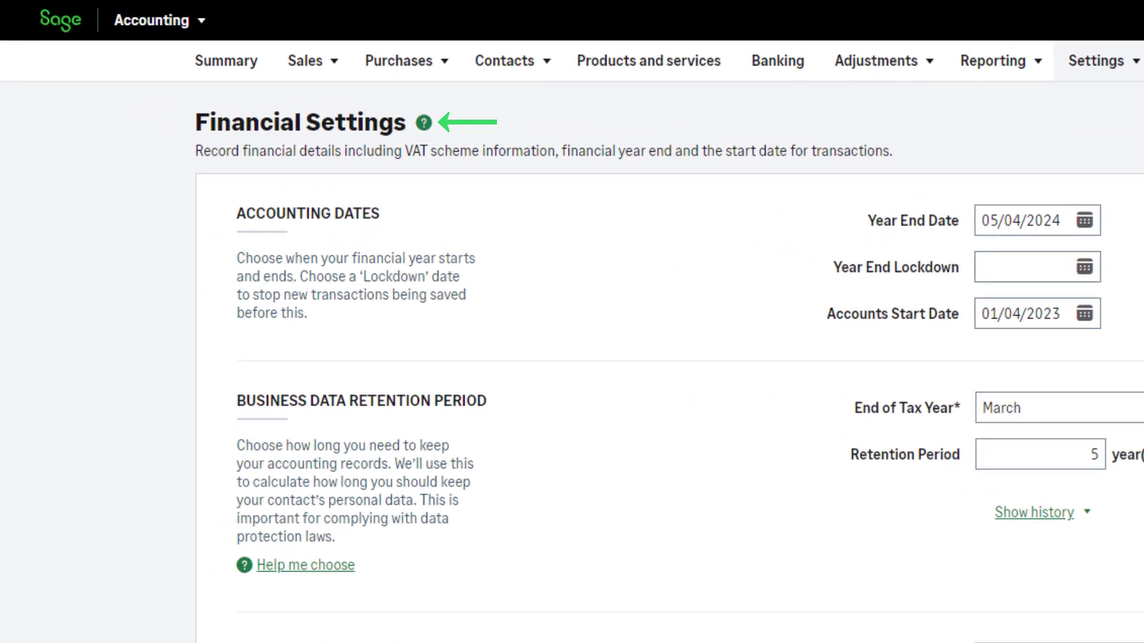
Show the available help and support options
mouse_move(1094, 16)
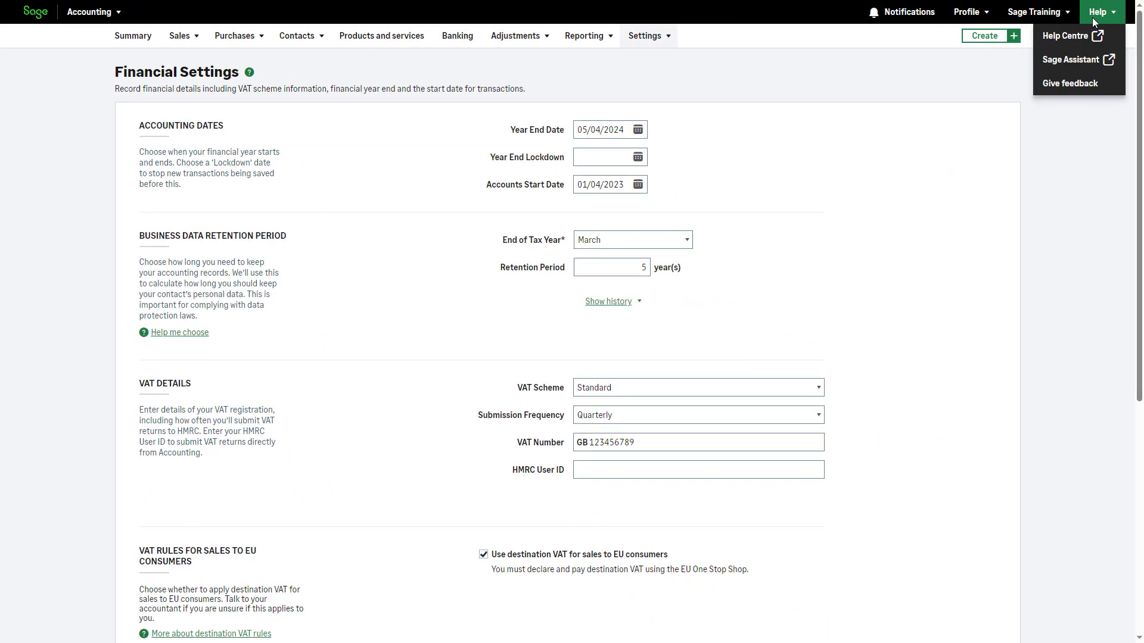